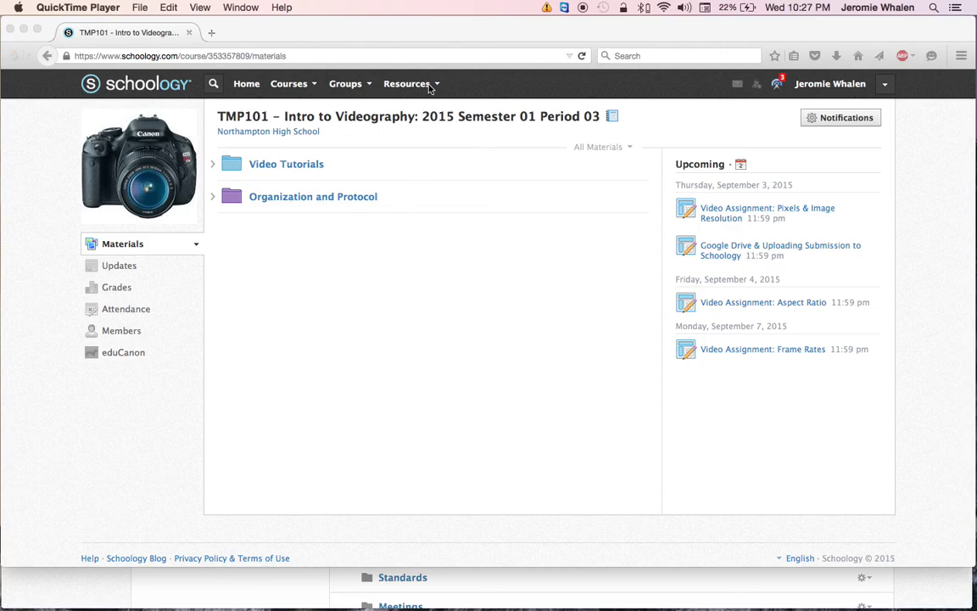
Install the Google Drive app from the Resources > Apps page in Firefox
click(389, 82)
click(420, 87)
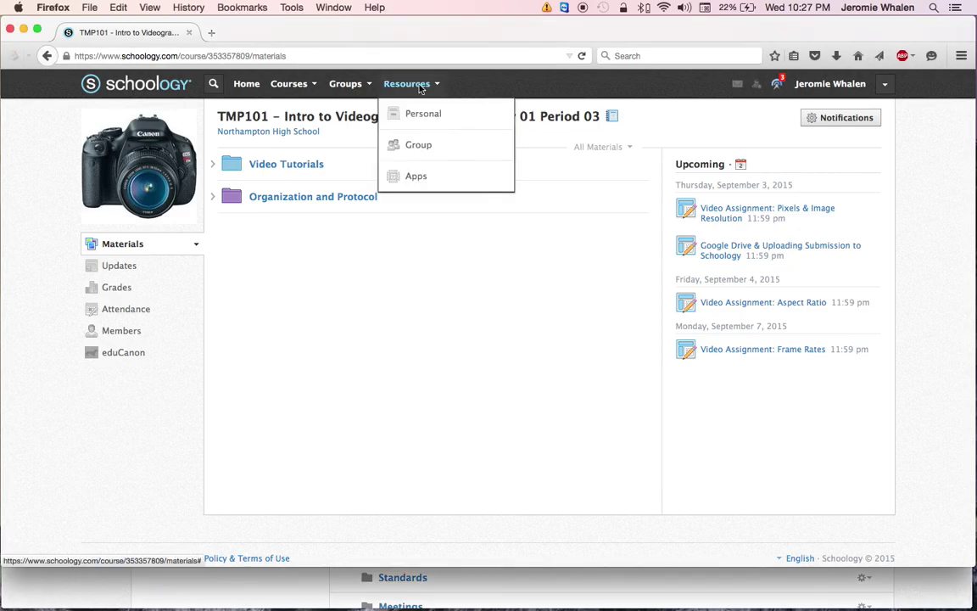
click(416, 177)
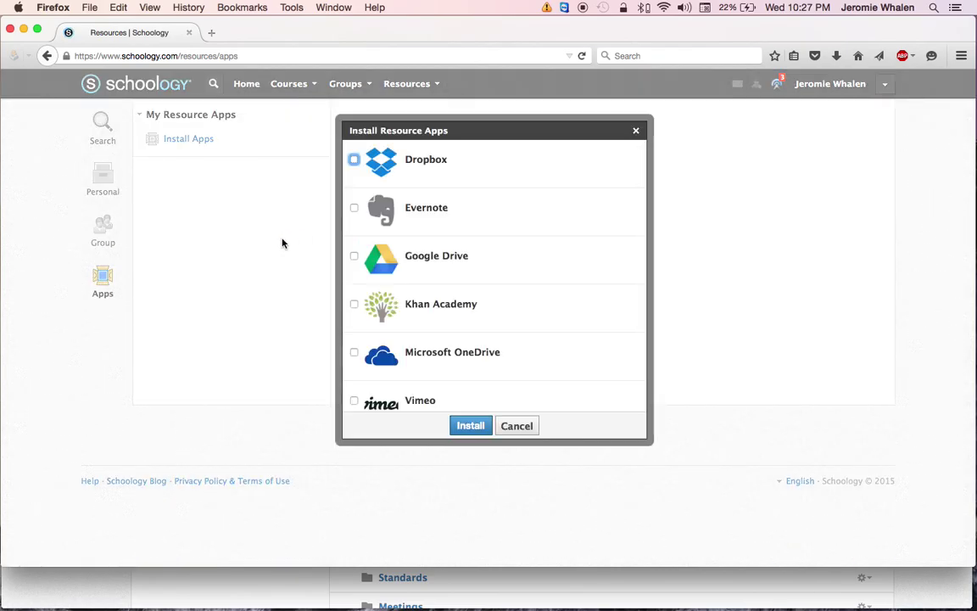
click(354, 256)
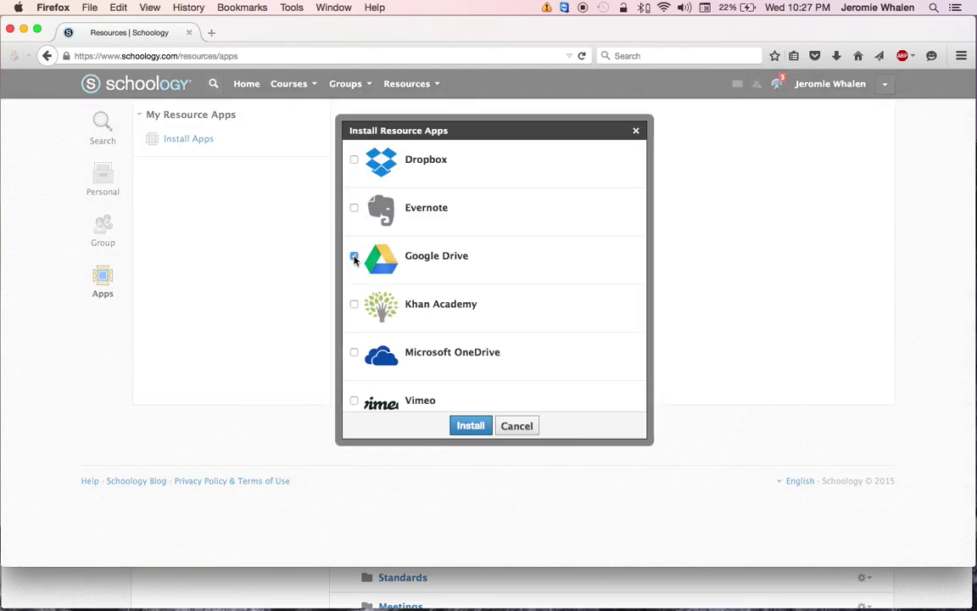
click(466, 424)
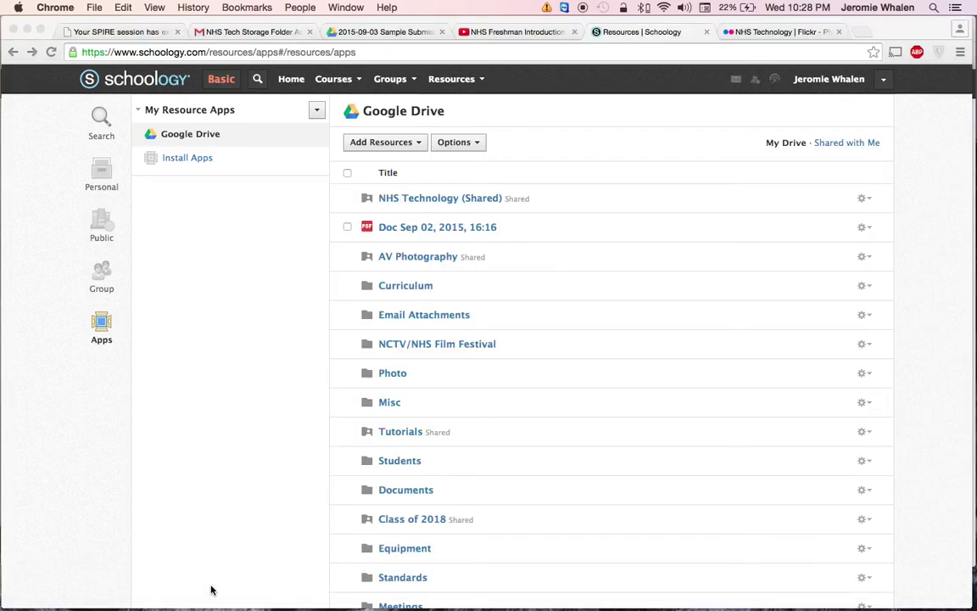
Browse Google Drive's NHS Technology (Shared) > 2015-2016 folders in Chrome, then return to Firefox's authorization request
click(211, 589)
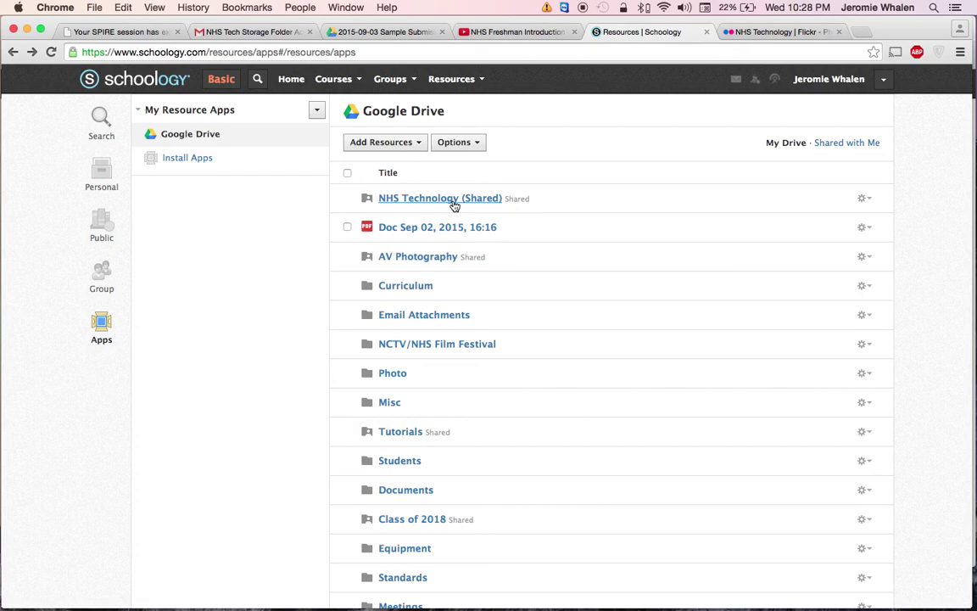
click(450, 203)
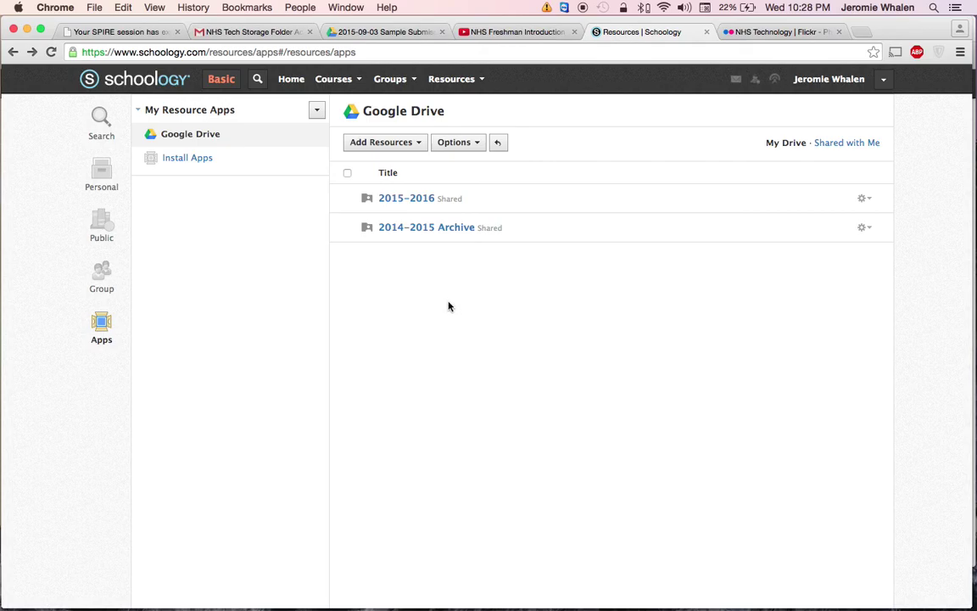
click(418, 198)
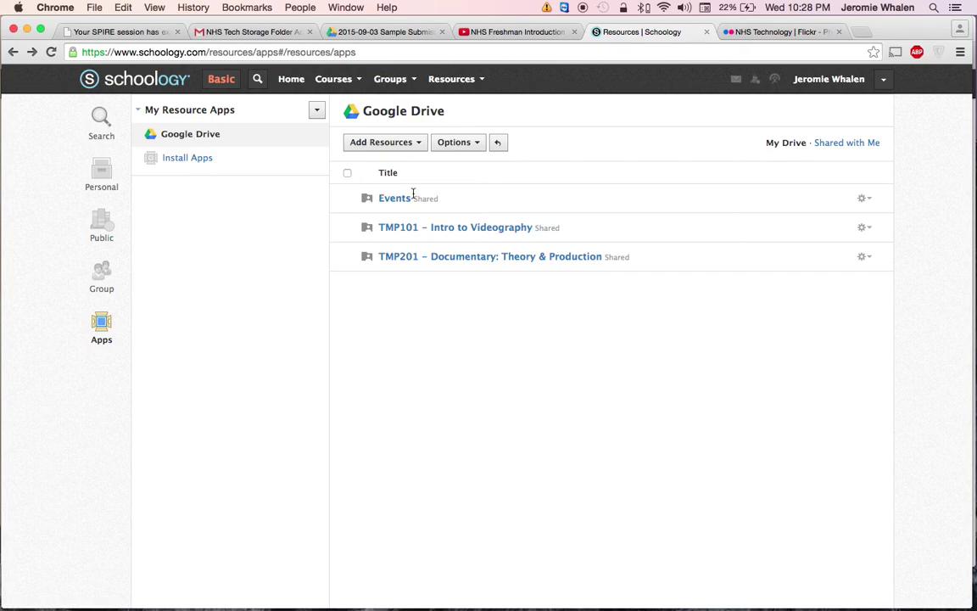
click(503, 581)
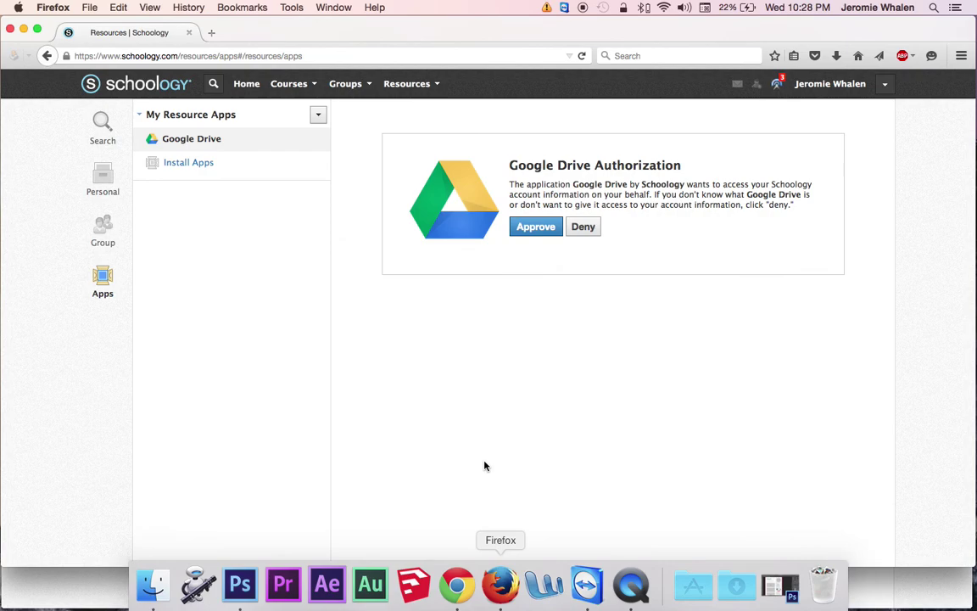
In TMP101's Organization and Protocol folder, start submitting 'Google Drive & Uploading Submission to Schoology'
click(311, 85)
click(324, 122)
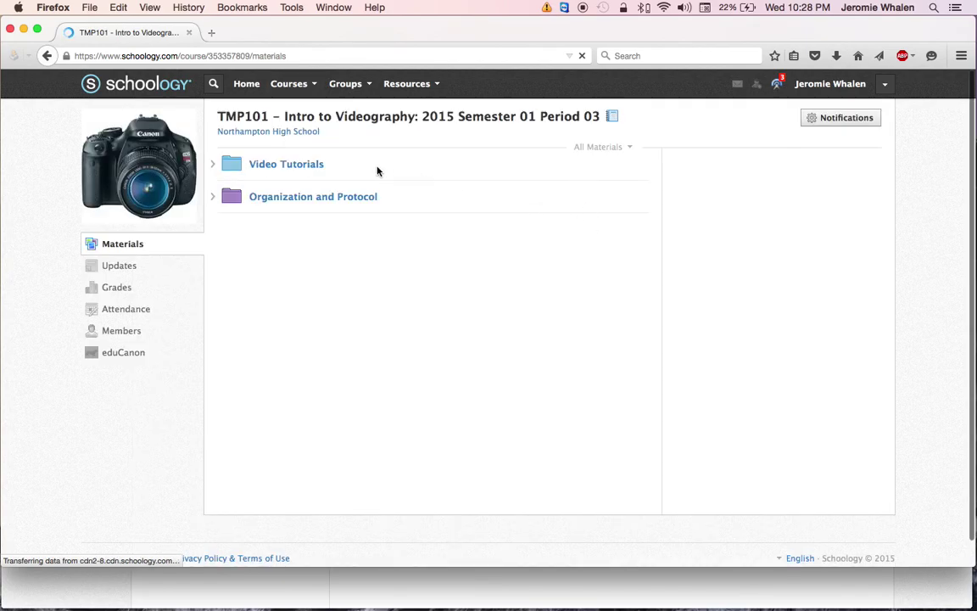
click(342, 204)
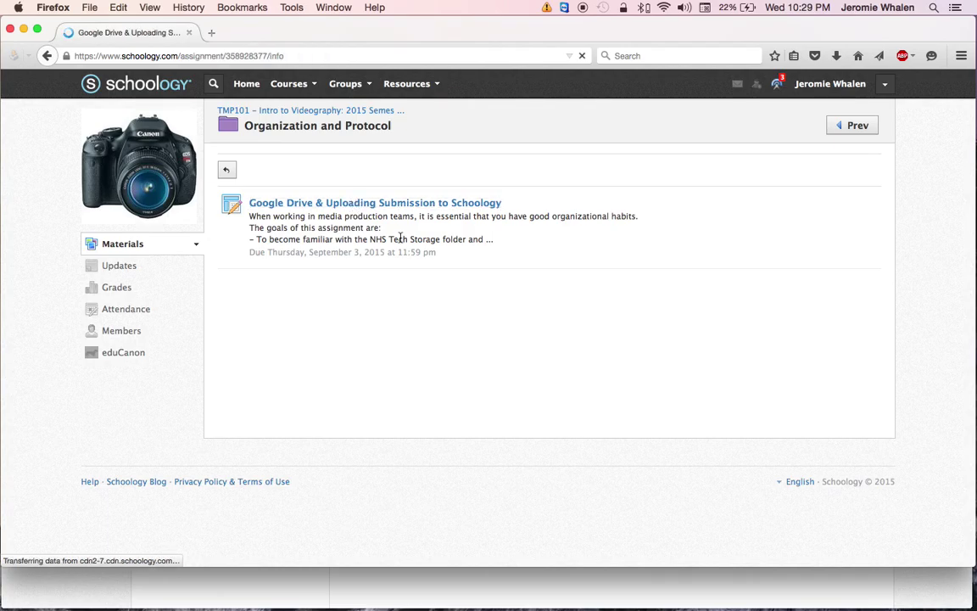
click(717, 221)
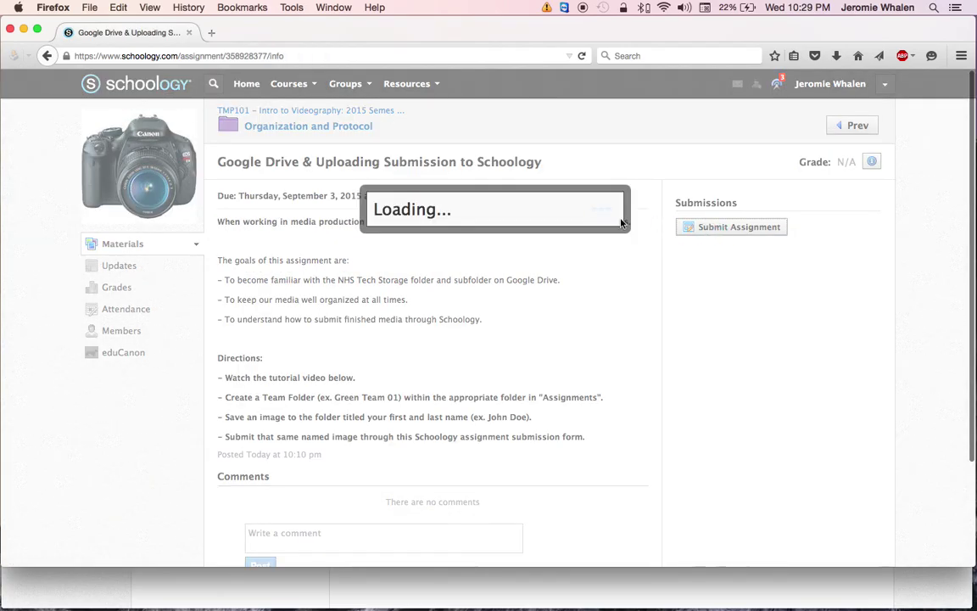
Switch the submission to existing Resources and import from the empty Home collection
click(406, 192)
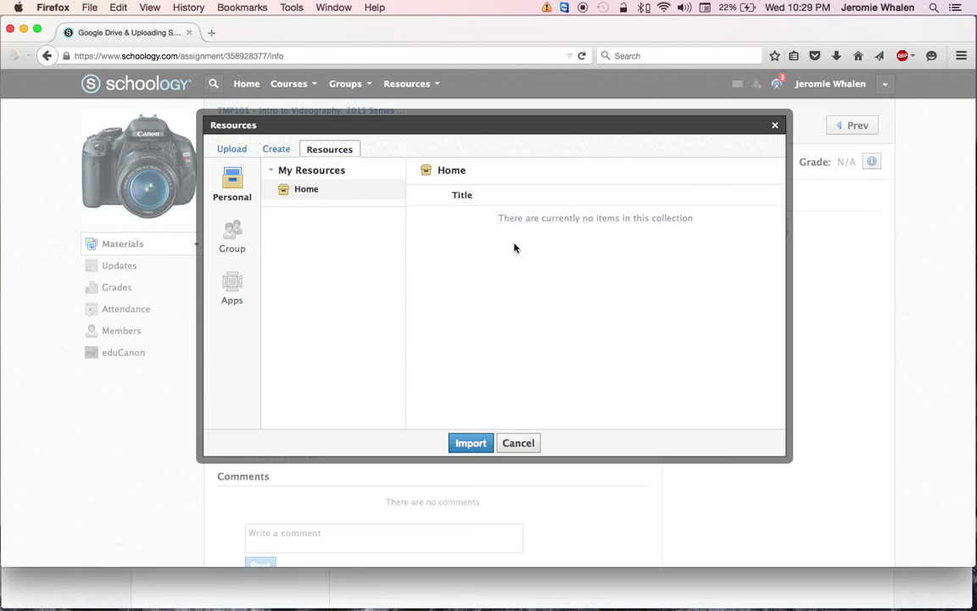
click(471, 442)
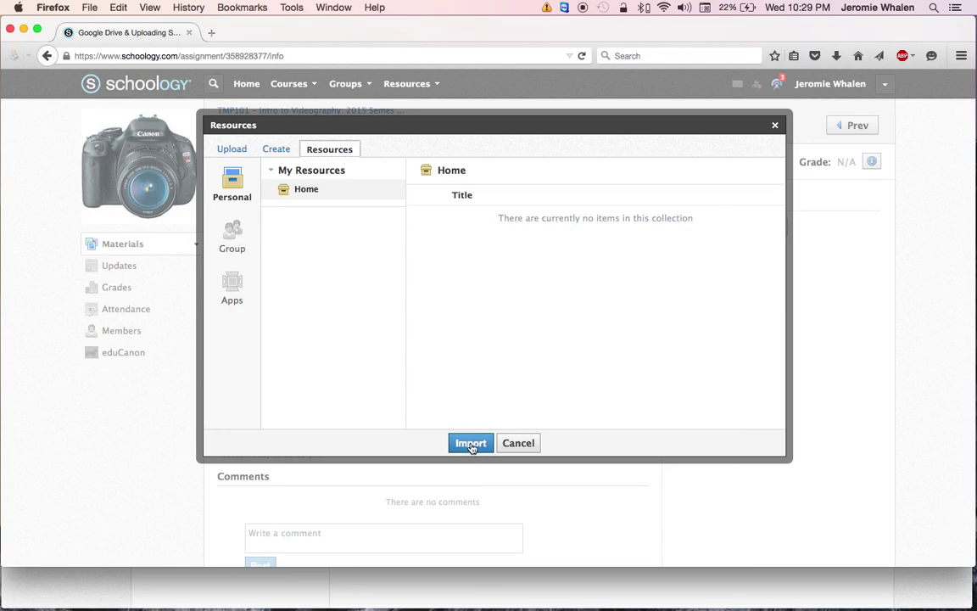